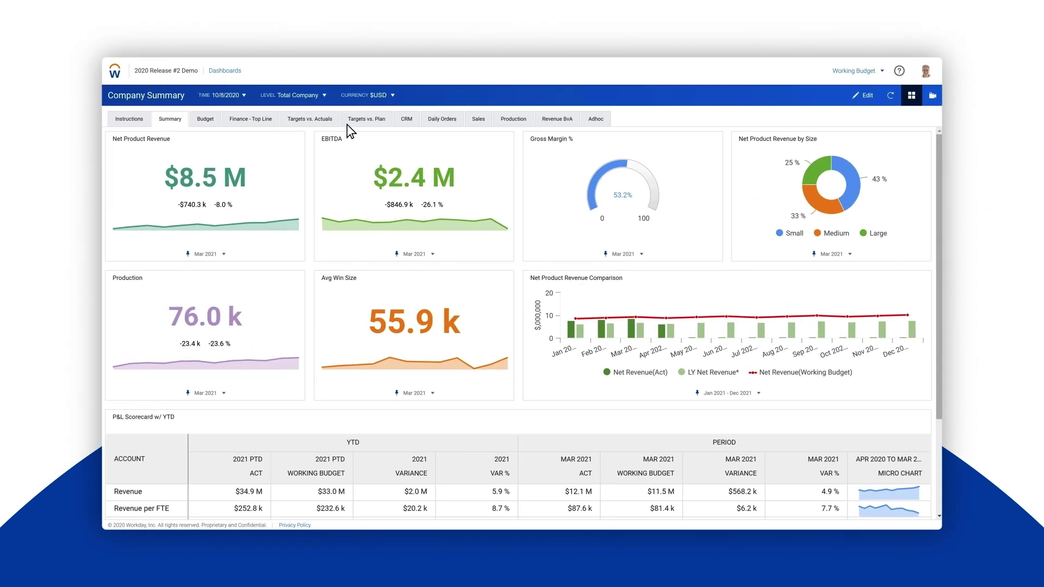
# Step: Navigate to Integration > Run Tasks to list the available import tasks
pyautogui.click(119, 74)
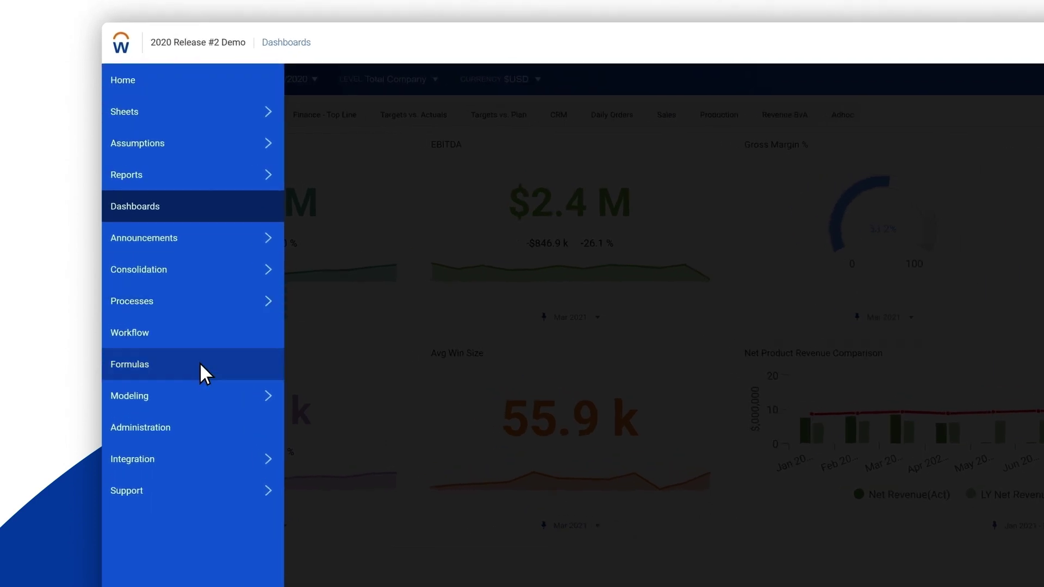
pyautogui.click(222, 459)
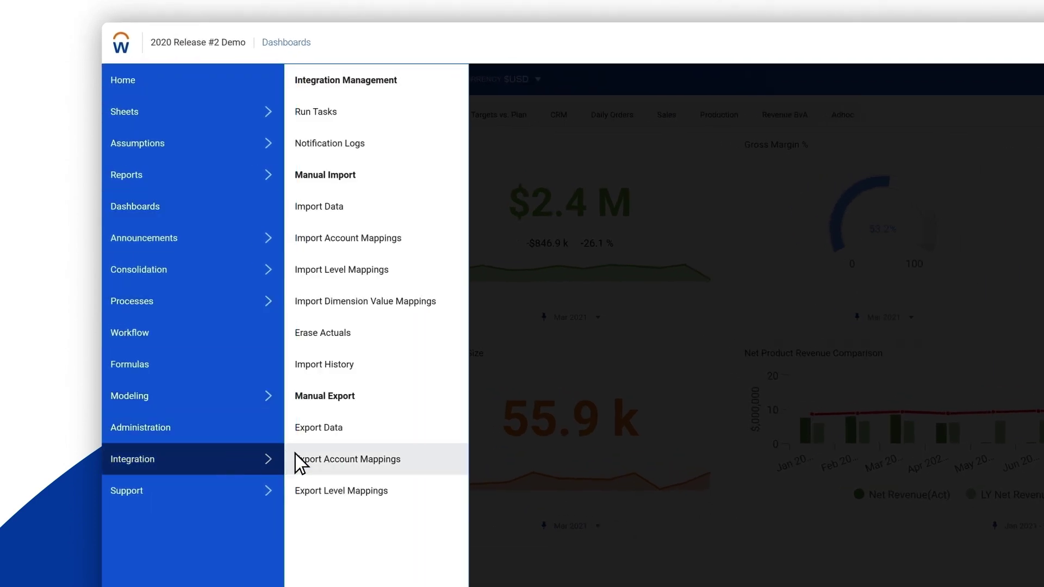
pyautogui.click(378, 115)
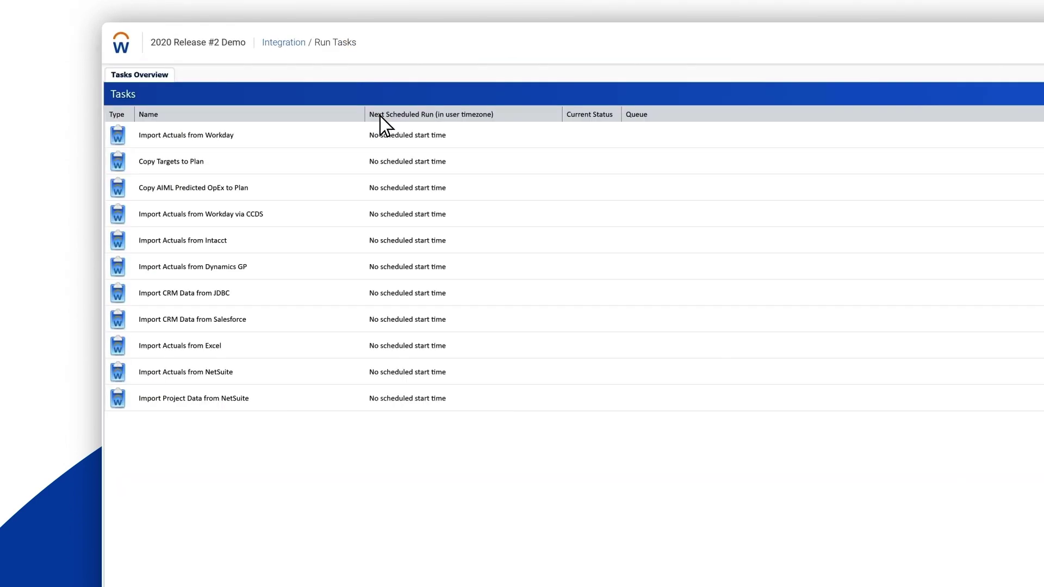
# Step: Run Import Actuals from Workday via CCDS for Apr 2021, importing 74 rows
pyautogui.doubleClick(480, 214)
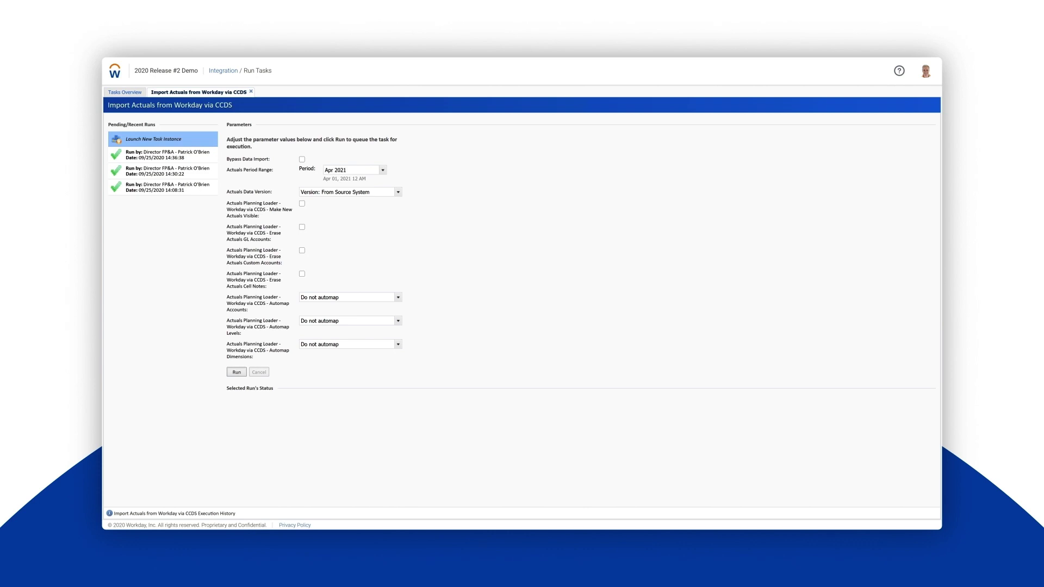
pyautogui.click(236, 372)
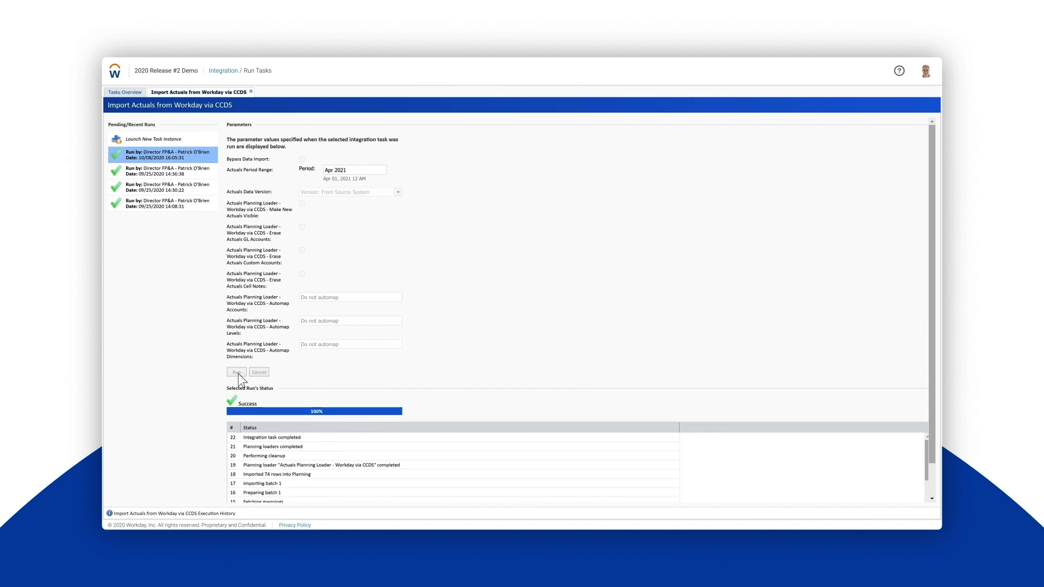
pyautogui.click(115, 71)
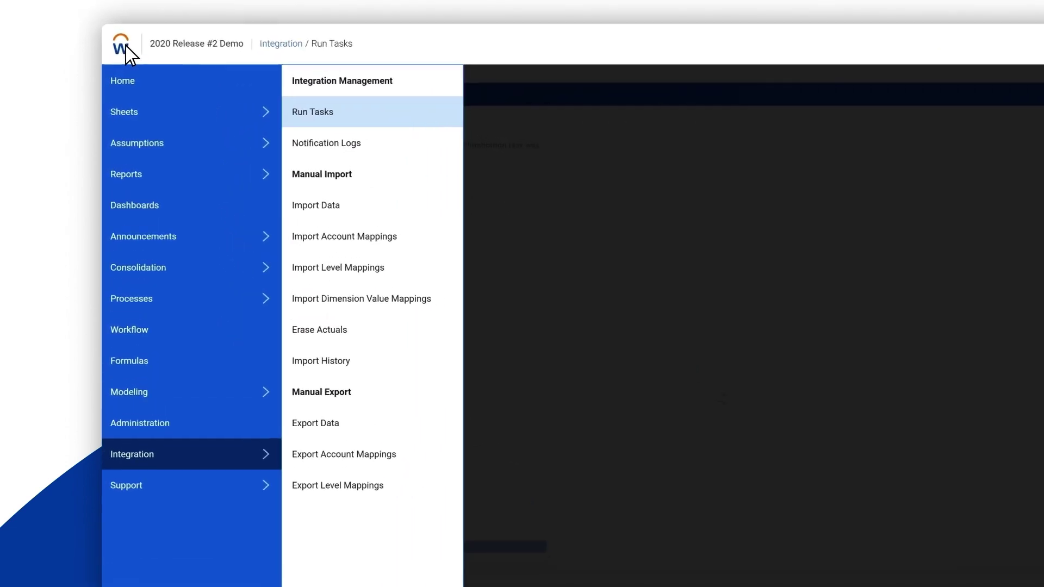
# Step: Open the Actuals Import Check report showing April 2021 actuals, Net Income 7,061,237
pyautogui.click(225, 173)
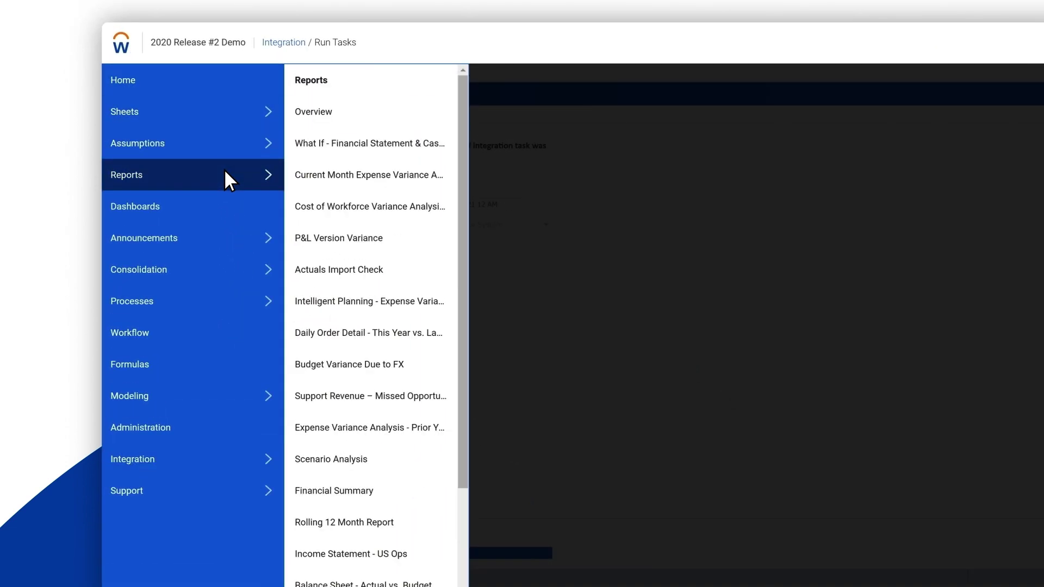
pyautogui.click(383, 271)
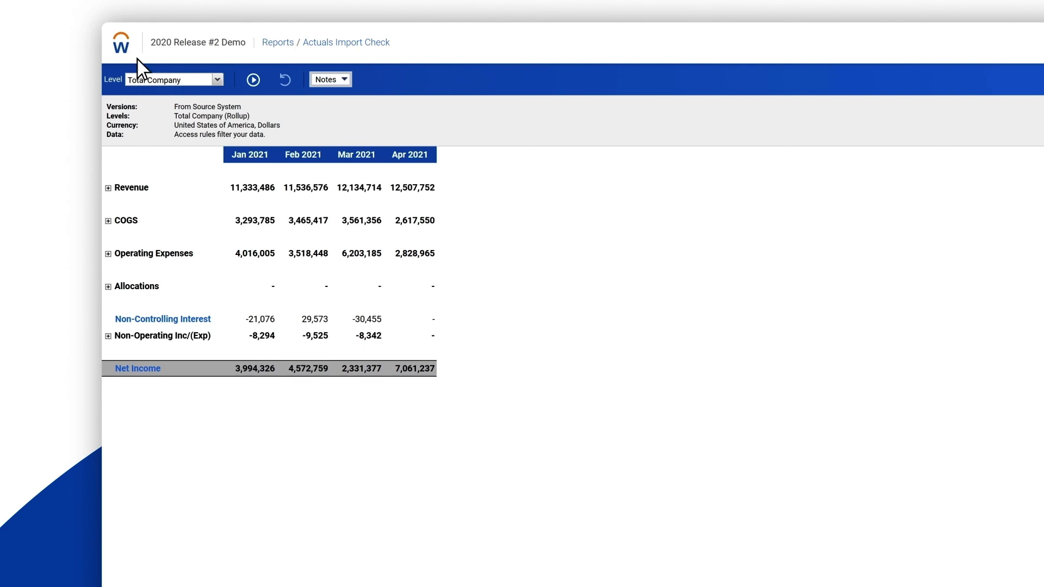
# Step: Go to Modeling > Model Management > Versions to reach the version settings
pyautogui.click(120, 45)
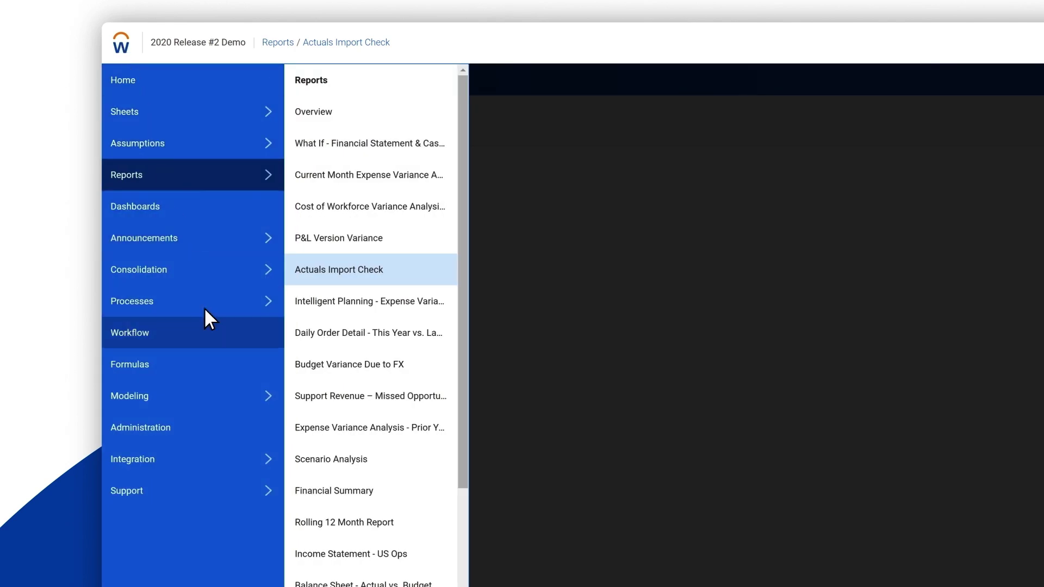
pyautogui.click(231, 393)
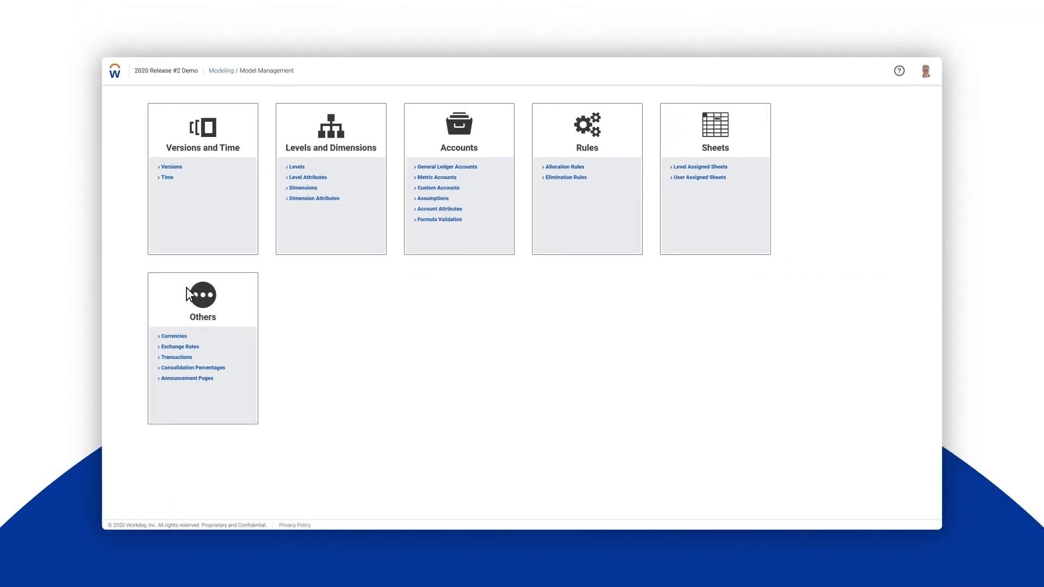
pyautogui.click(172, 167)
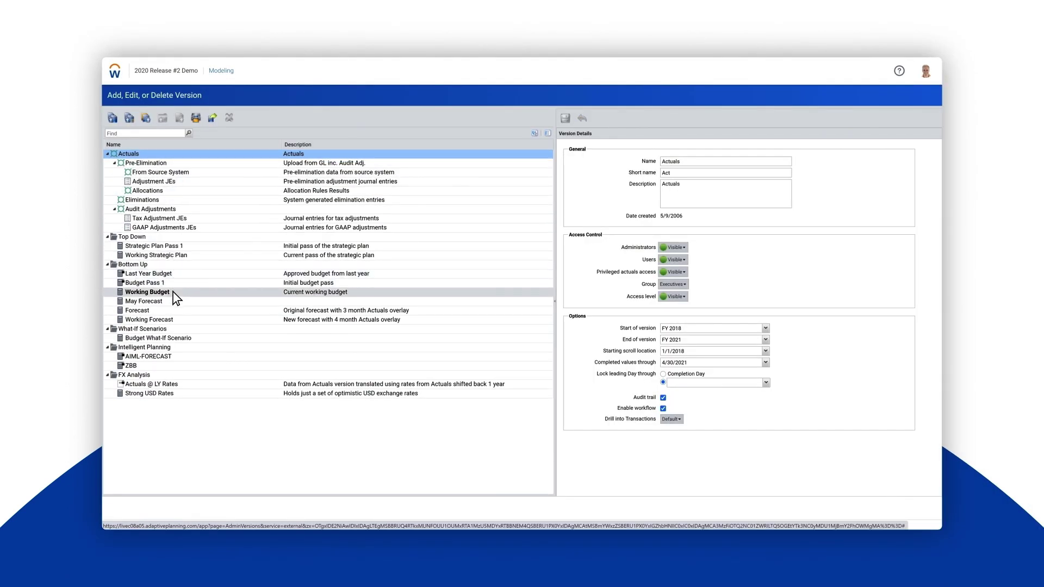
# Step: Add and save a May Forecast version under Working Budget, plan starting 5/1/2021, available in reports
pyautogui.click(177, 115)
pyautogui.write('May F')
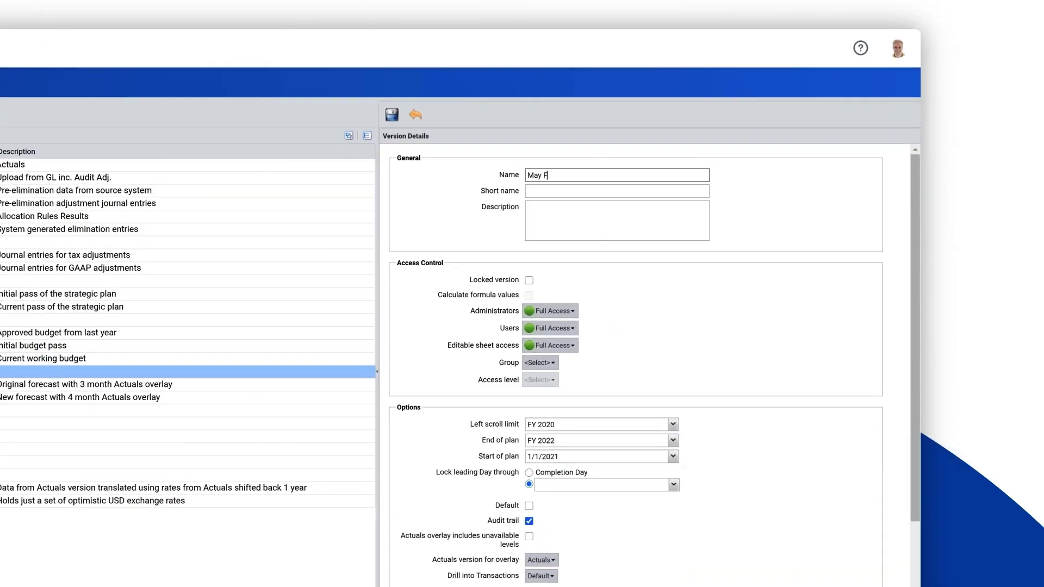
pyautogui.write('orecast')
pyautogui.click(542, 273)
pyautogui.write('5/1/2021')
pyautogui.press('Return')
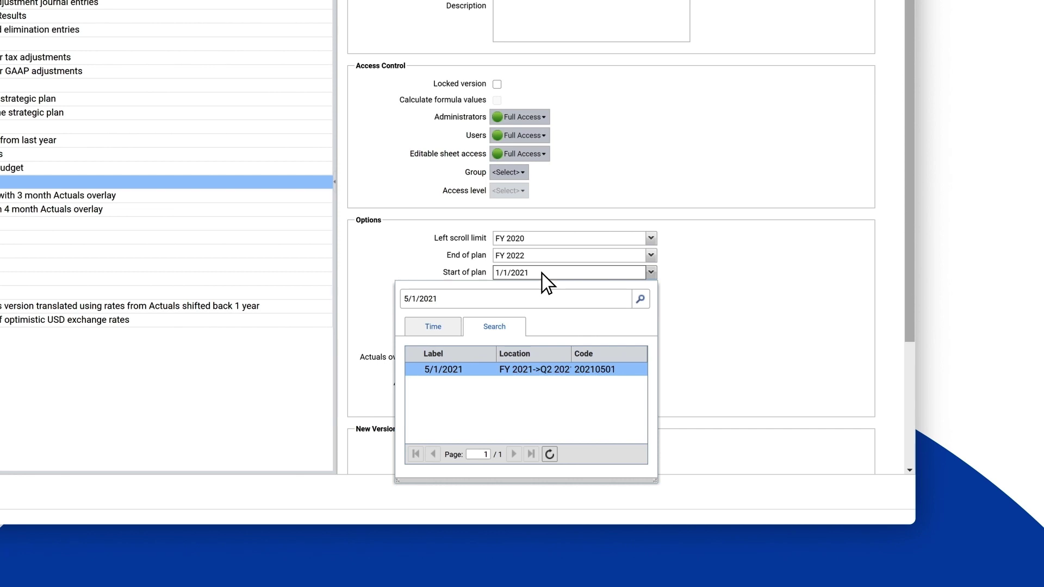
pyautogui.press('Return')
pyautogui.scroll(-5, 496, 424)
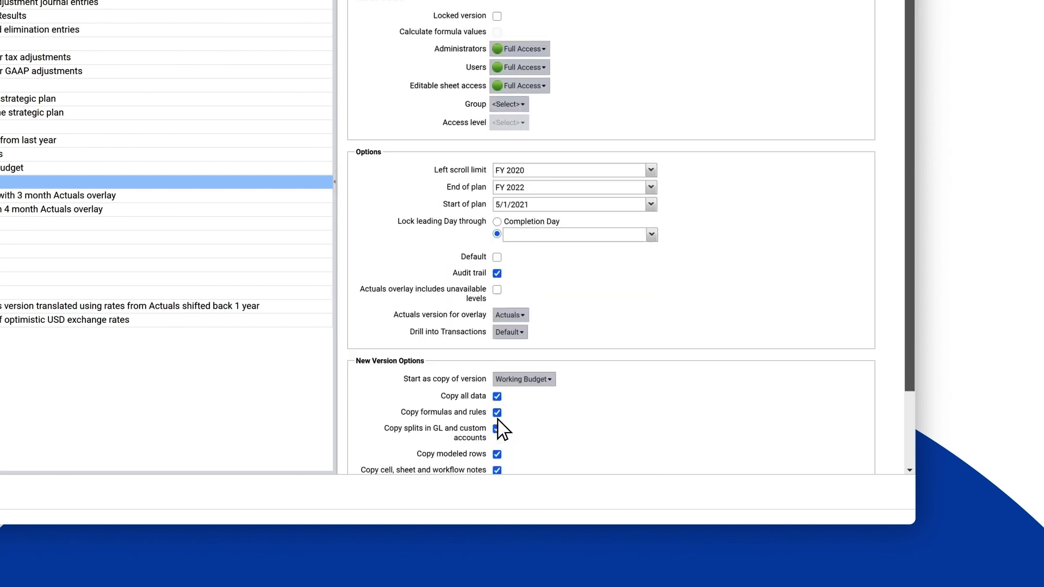
pyautogui.click(497, 419)
pyautogui.scroll(5, 582, 180)
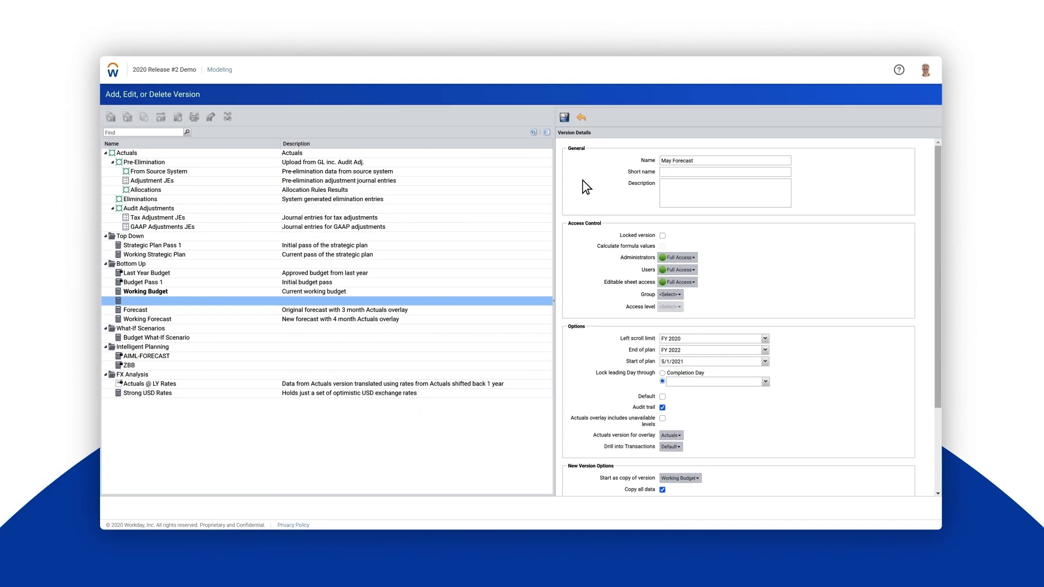
pyautogui.click(566, 118)
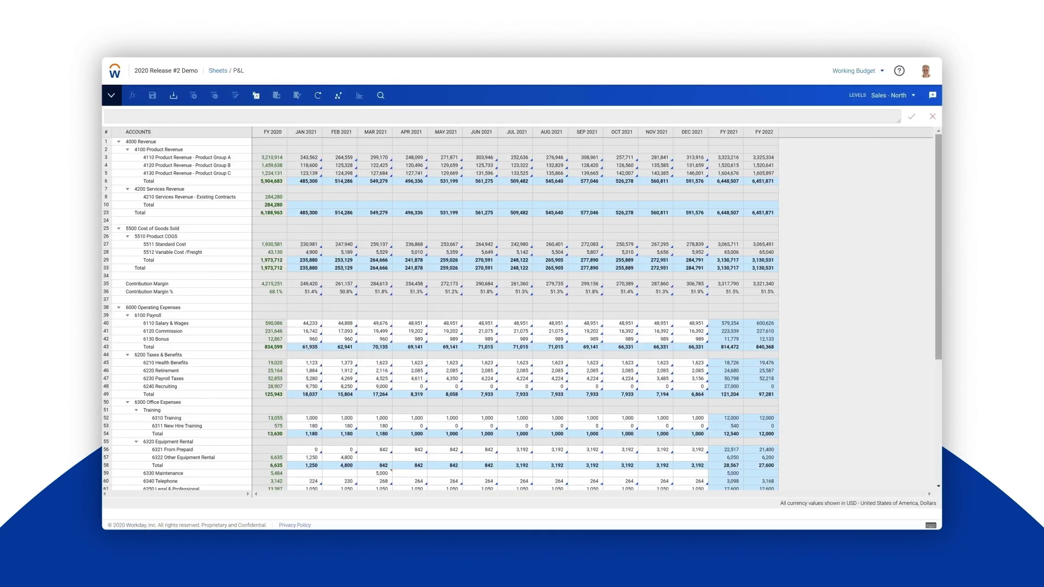
# Step: Switch the P&L sheet to the May Forecast version under Bottom Up
pyautogui.click(829, 70)
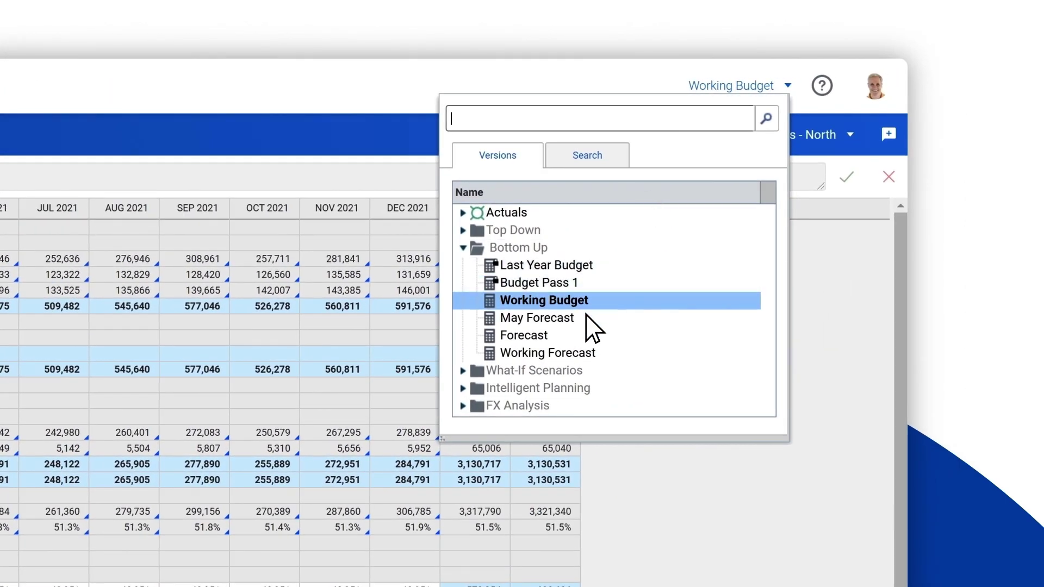
pyautogui.click(585, 314)
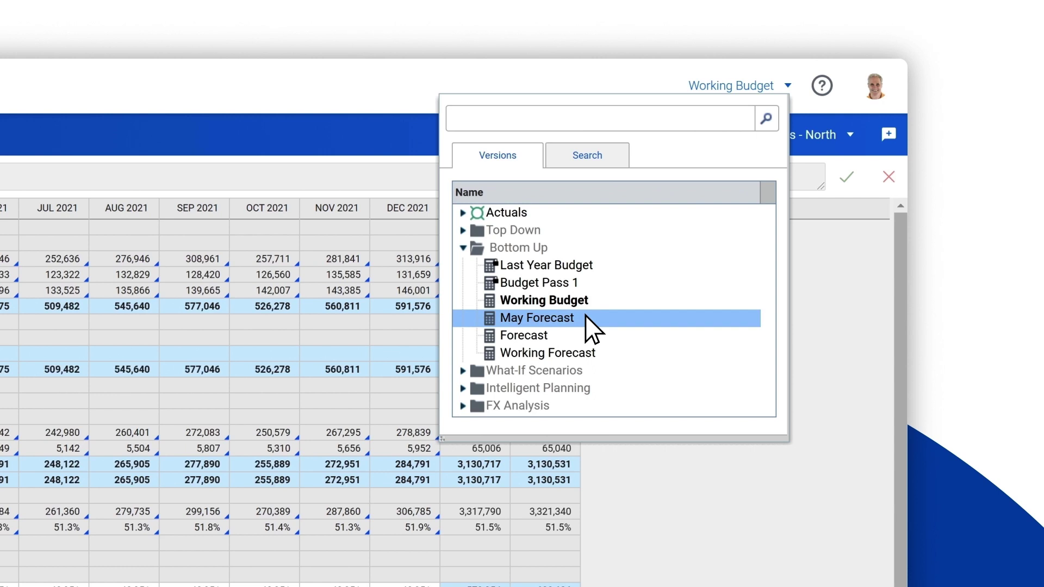
pyautogui.click(585, 317)
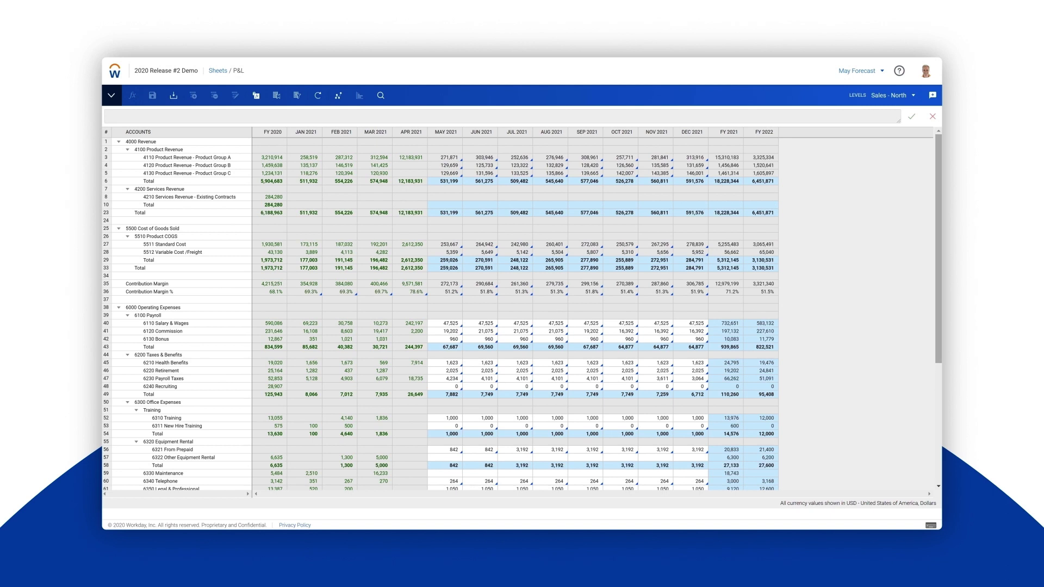
# Step: Open the What If - Financial Statement & Cash Impact report from Reports
pyautogui.click(115, 74)
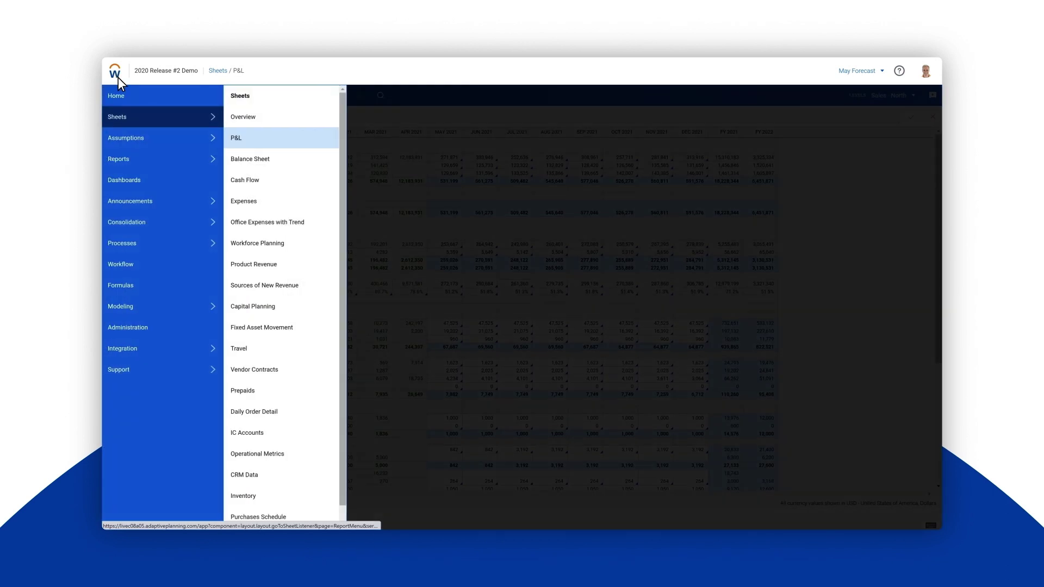
pyautogui.click(203, 160)
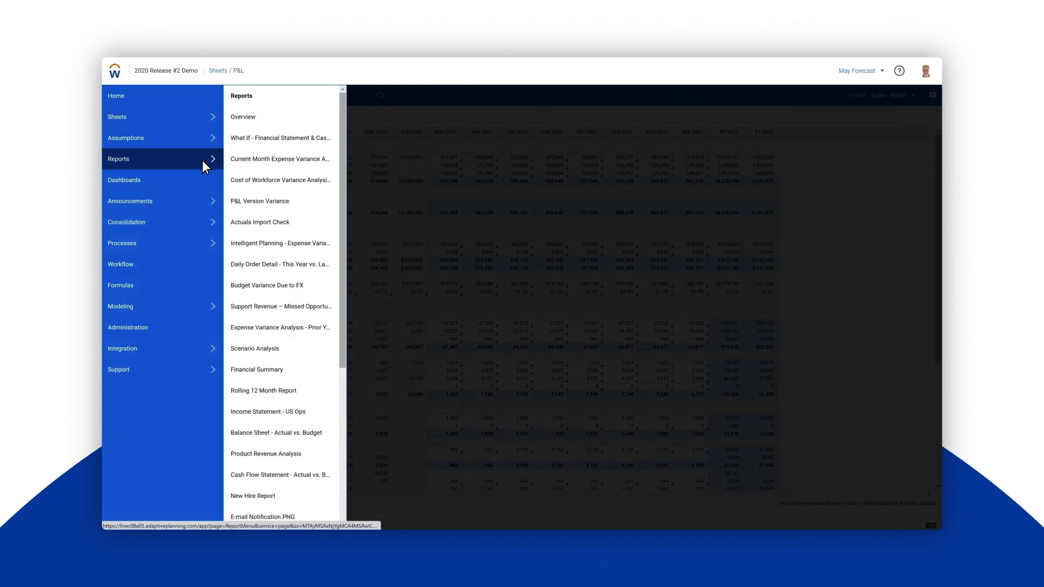
pyautogui.click(284, 140)
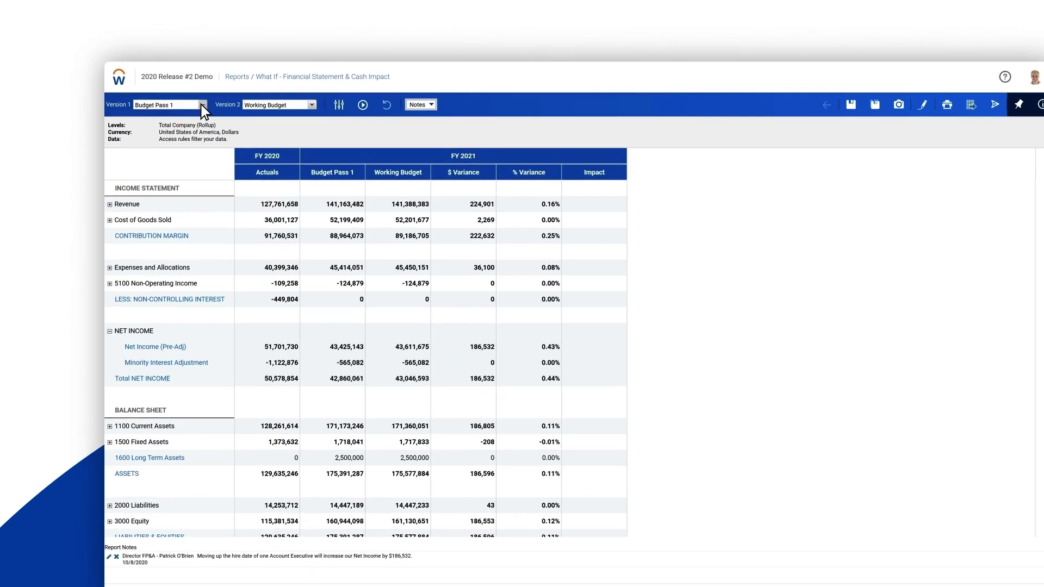
# Step: Set Version 1 to Working Budget and Version 2 to May Forecast
pyautogui.click(189, 95)
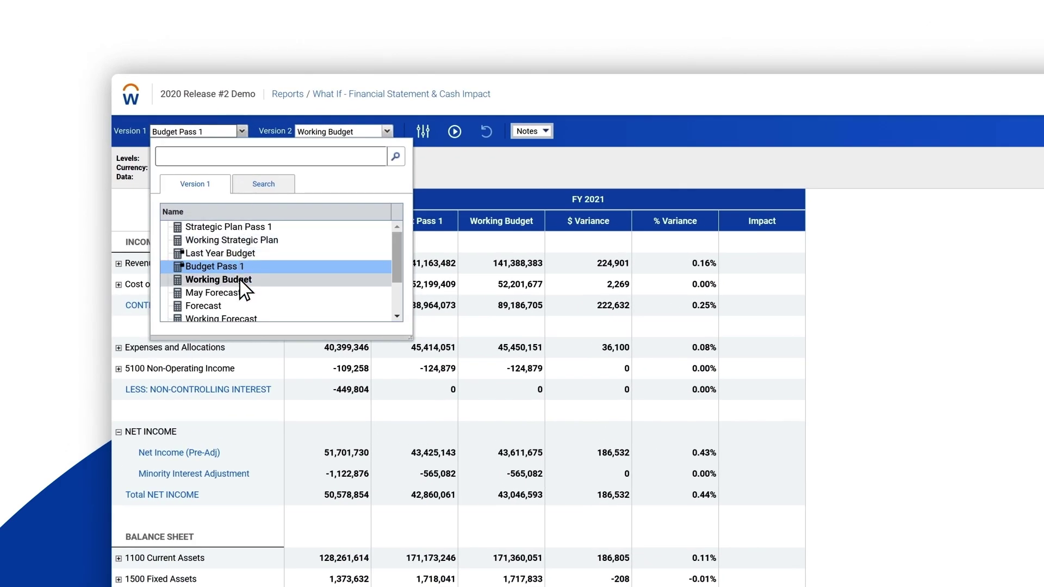
pyautogui.click(241, 279)
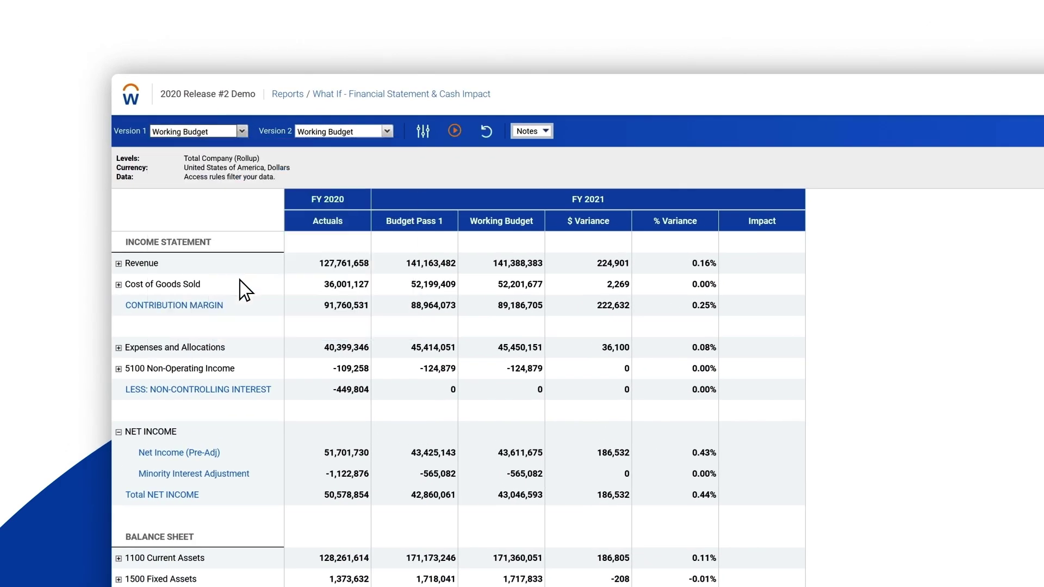
pyautogui.click(387, 131)
pyautogui.click(362, 238)
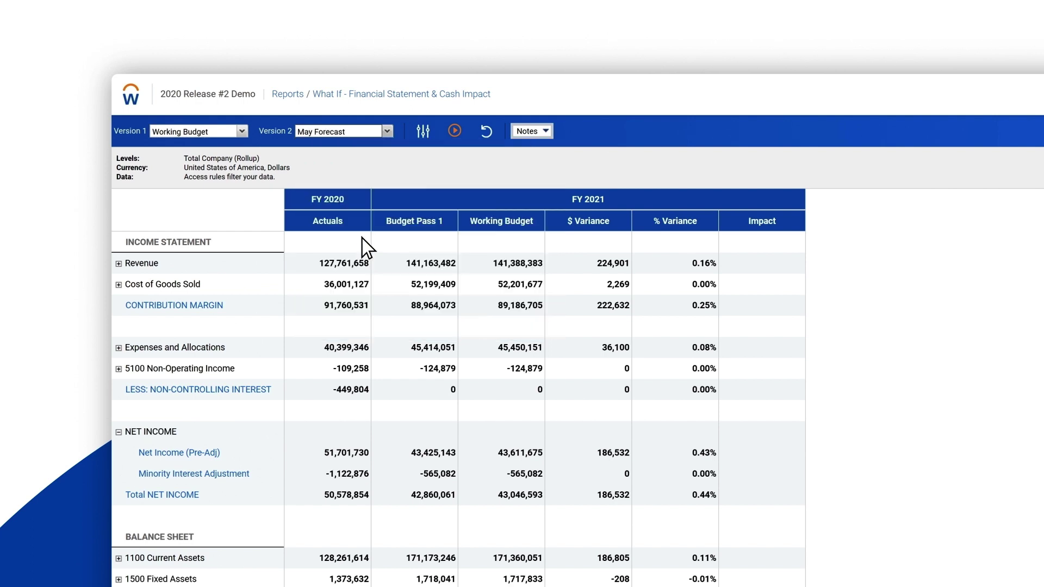